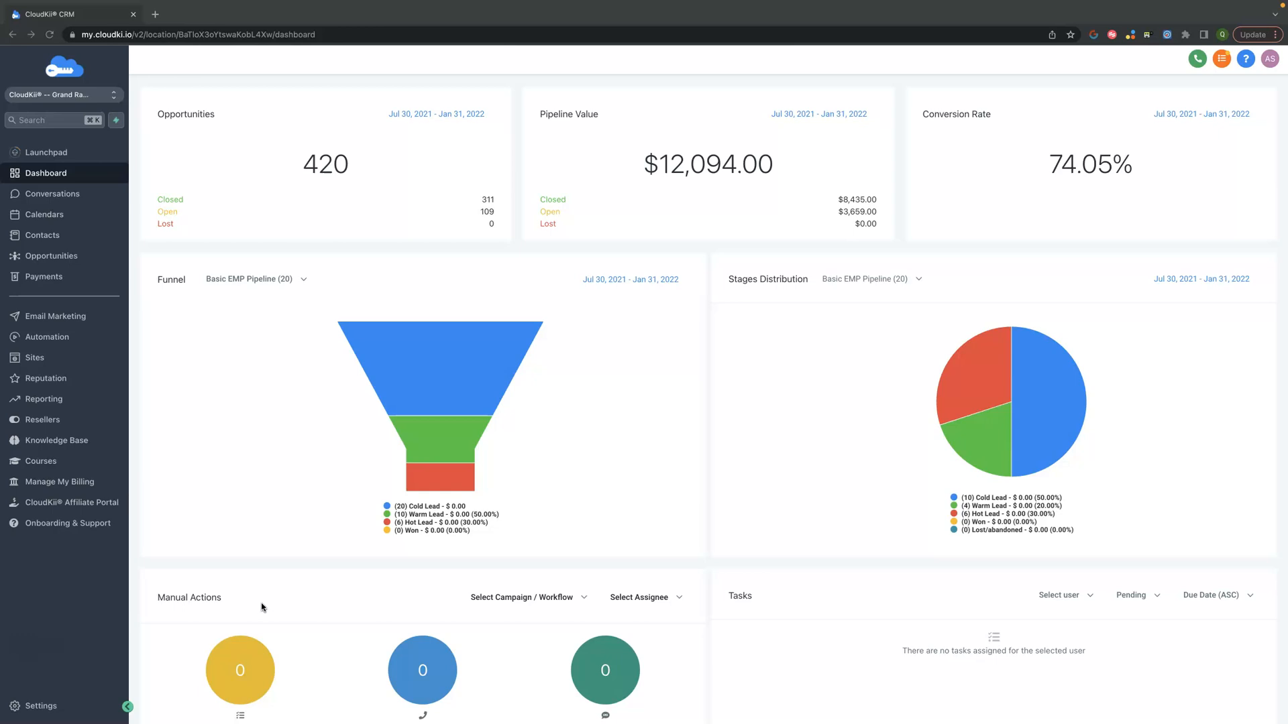
Create a new contact tag named "Demo Tag" in the account's tag settings.
click(44, 709)
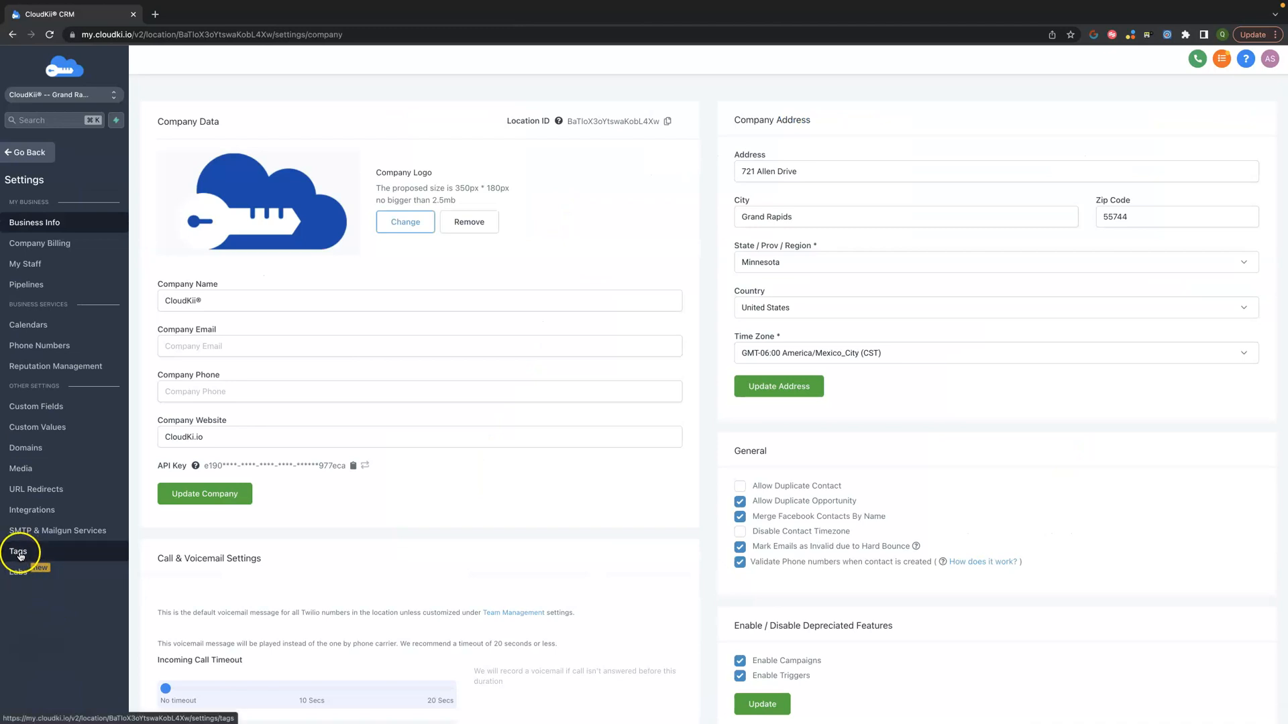
click(20, 552)
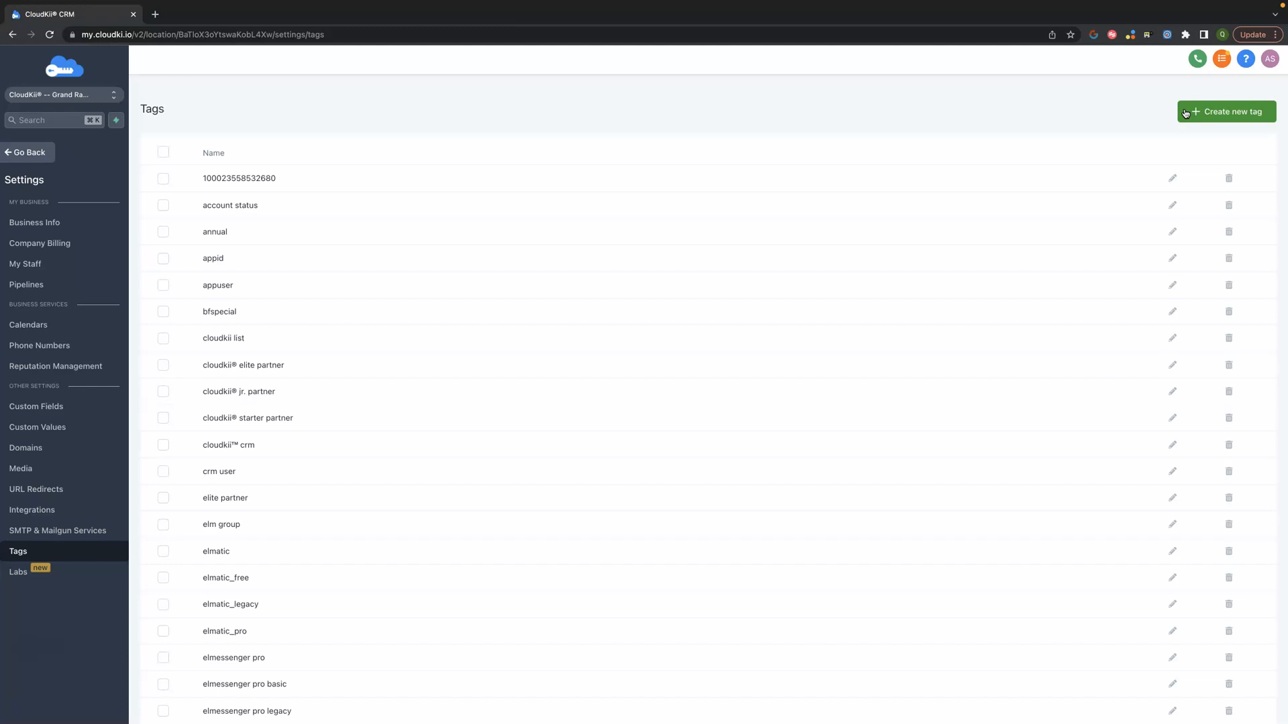
click(1221, 116)
click(513, 126)
text(Demo Tag)
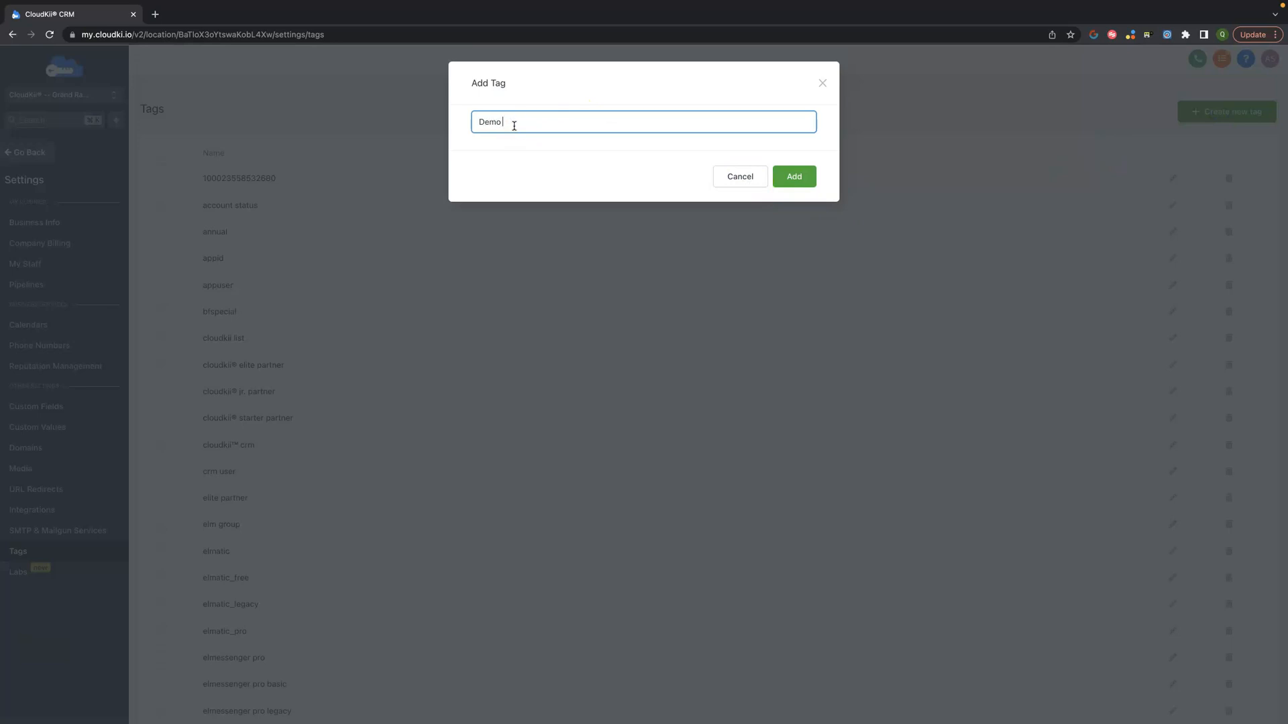
click(798, 185)
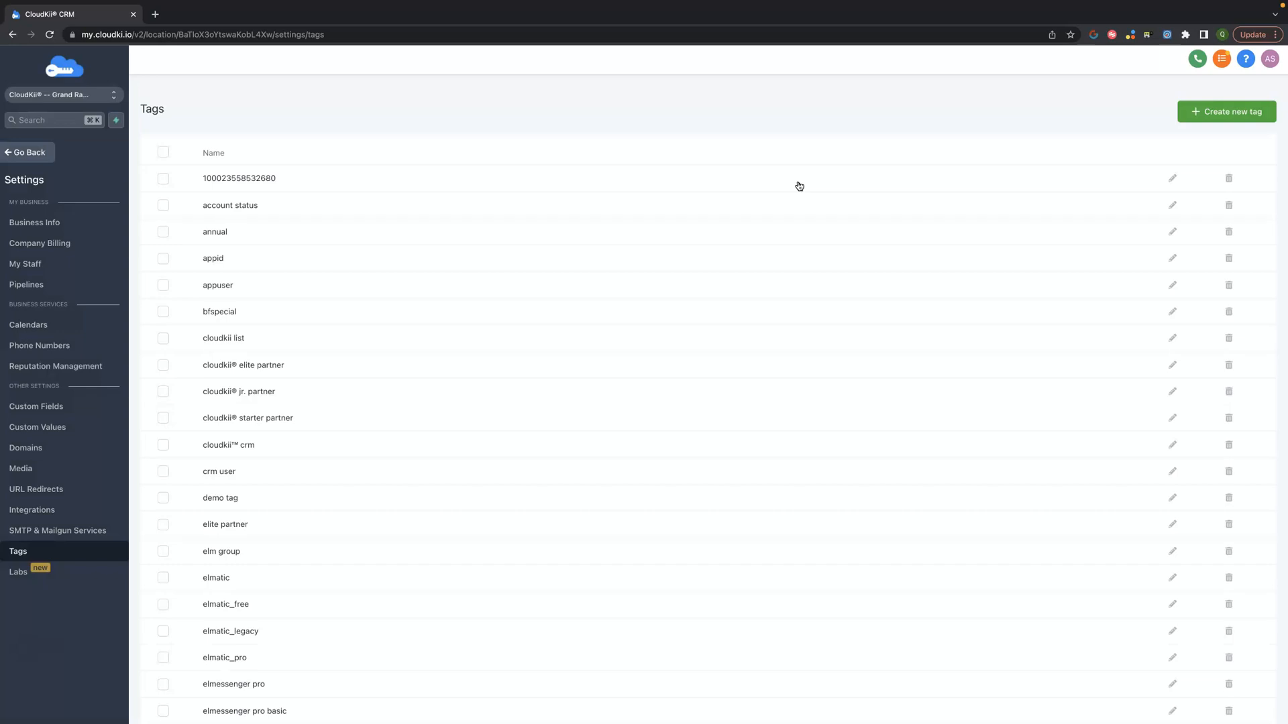
click(790, 188)
Create a new automation workflow using the Start from scratch template.
click(30, 153)
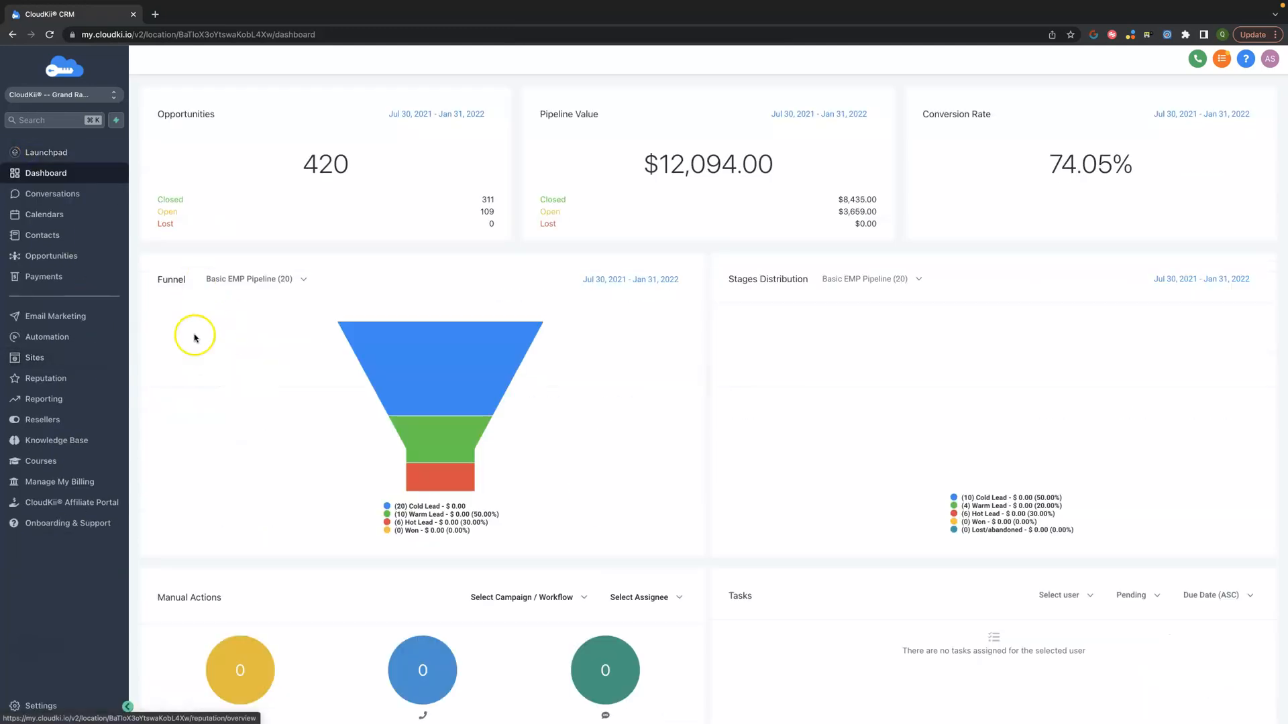
click(46, 338)
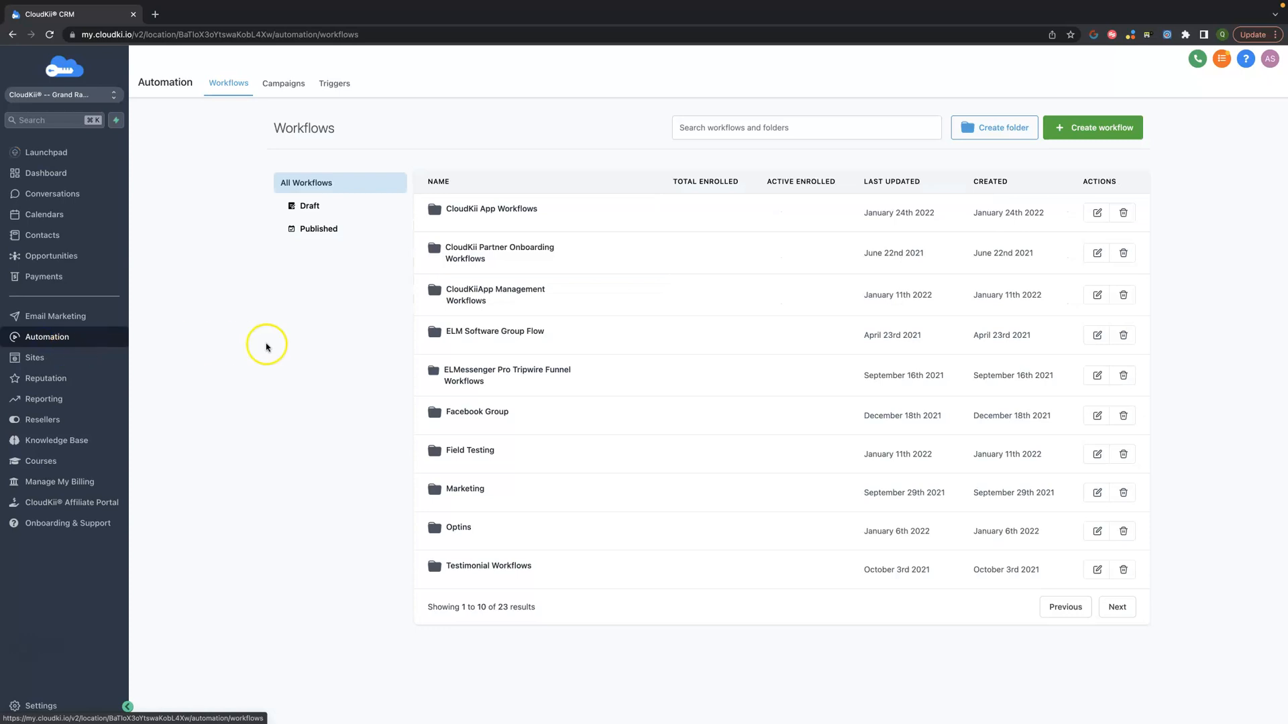
click(1097, 133)
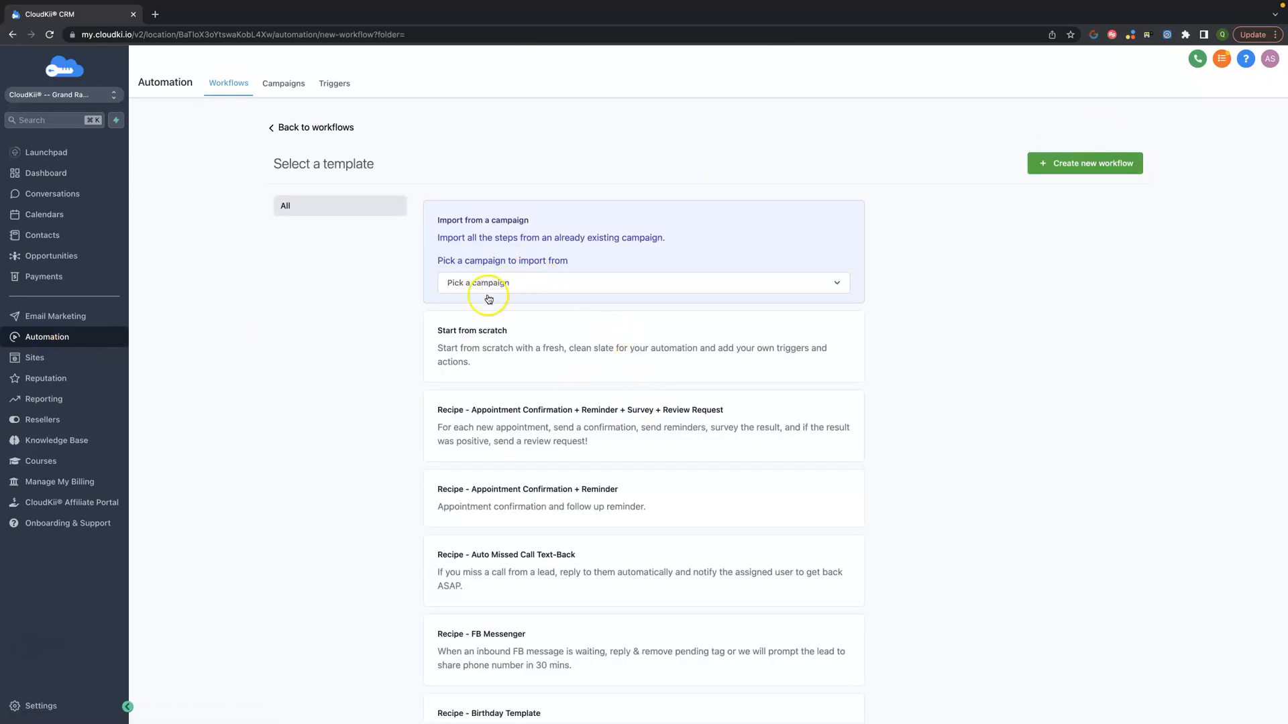
click(541, 382)
click(523, 351)
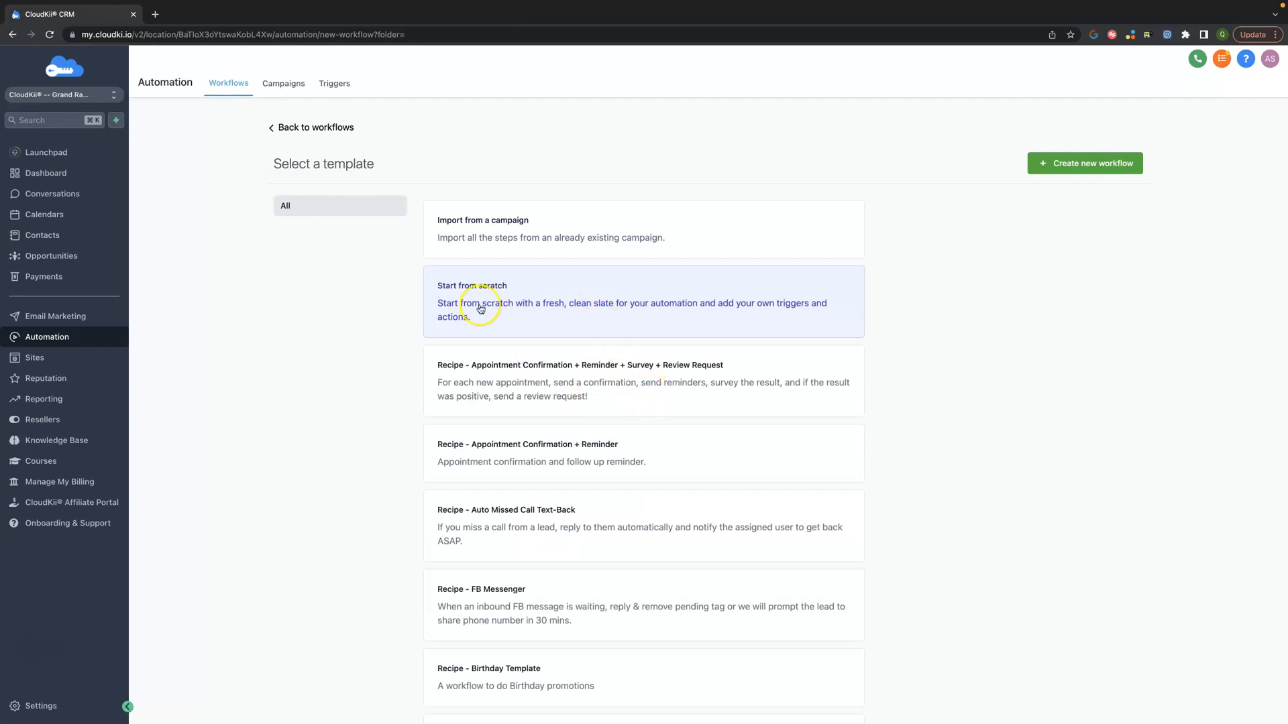
click(1094, 166)
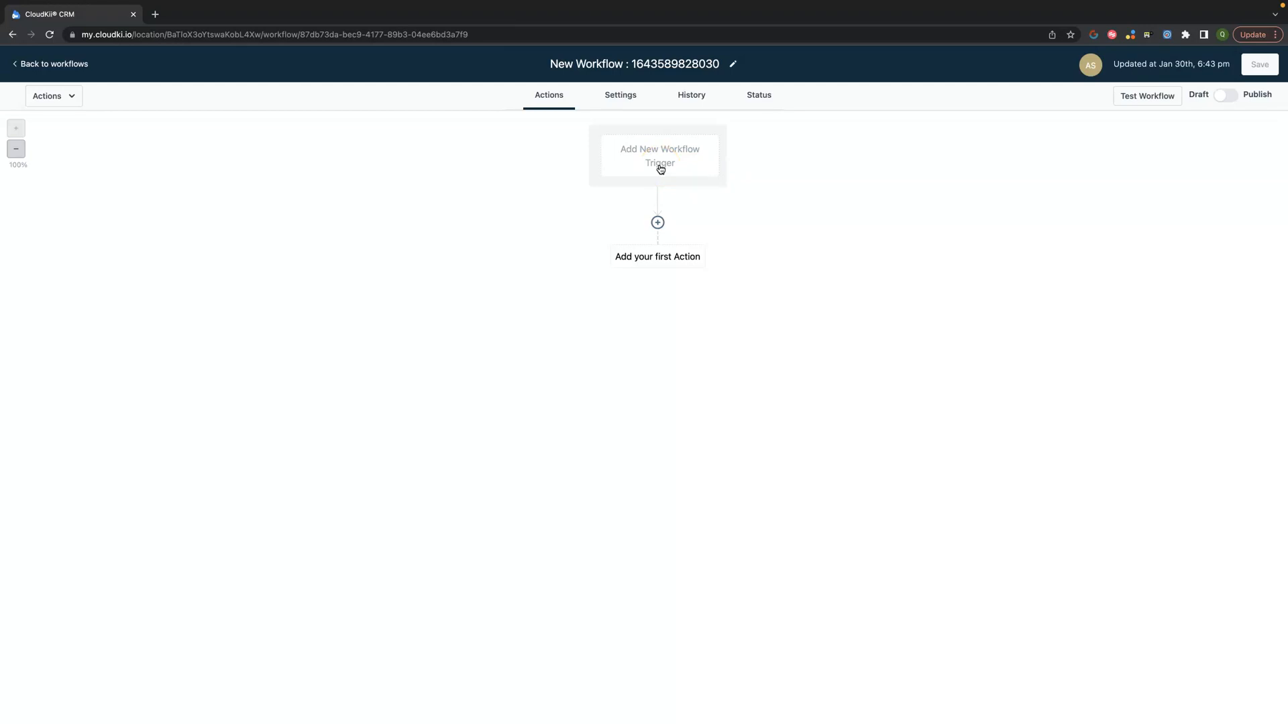
Start a new workflow trigger and name it "Tag Applied".
click(659, 166)
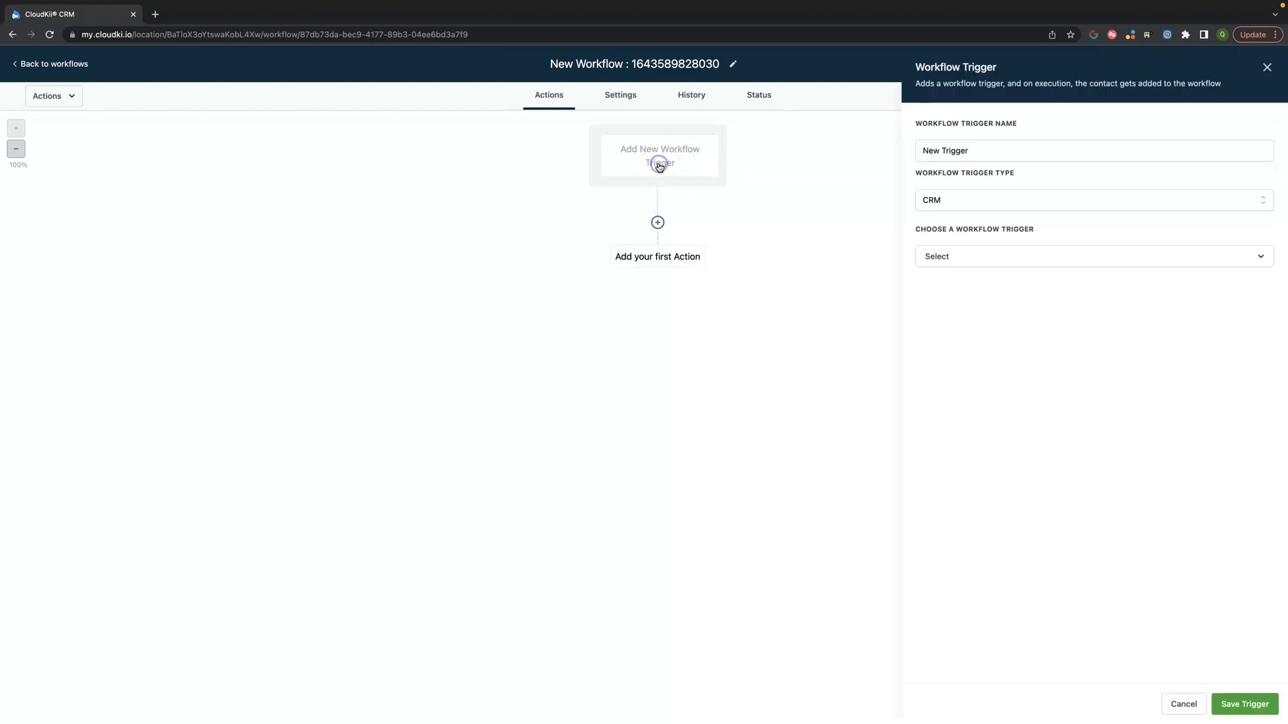
click(940, 152)
triple_click(940, 152)
key(BackSpace)
text(Tag Applied)
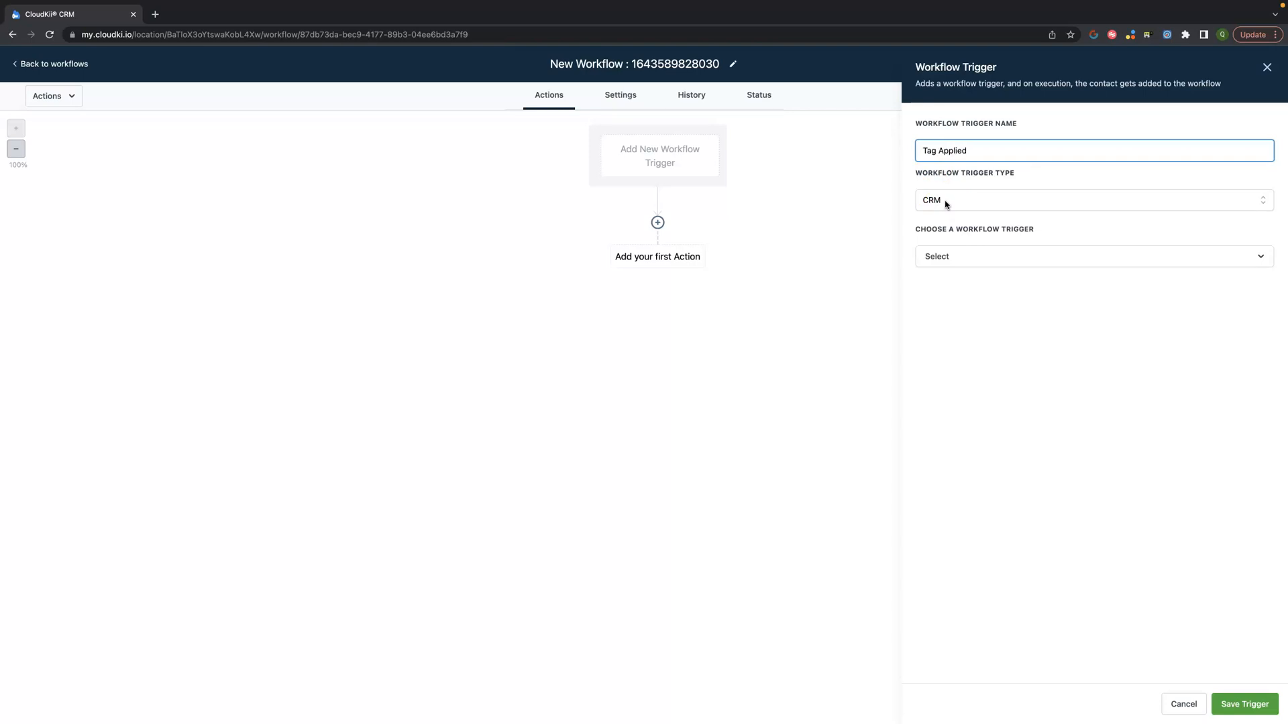
Set the trigger type to CRM and choose Contact Tag as the workflow trigger.
click(945, 203)
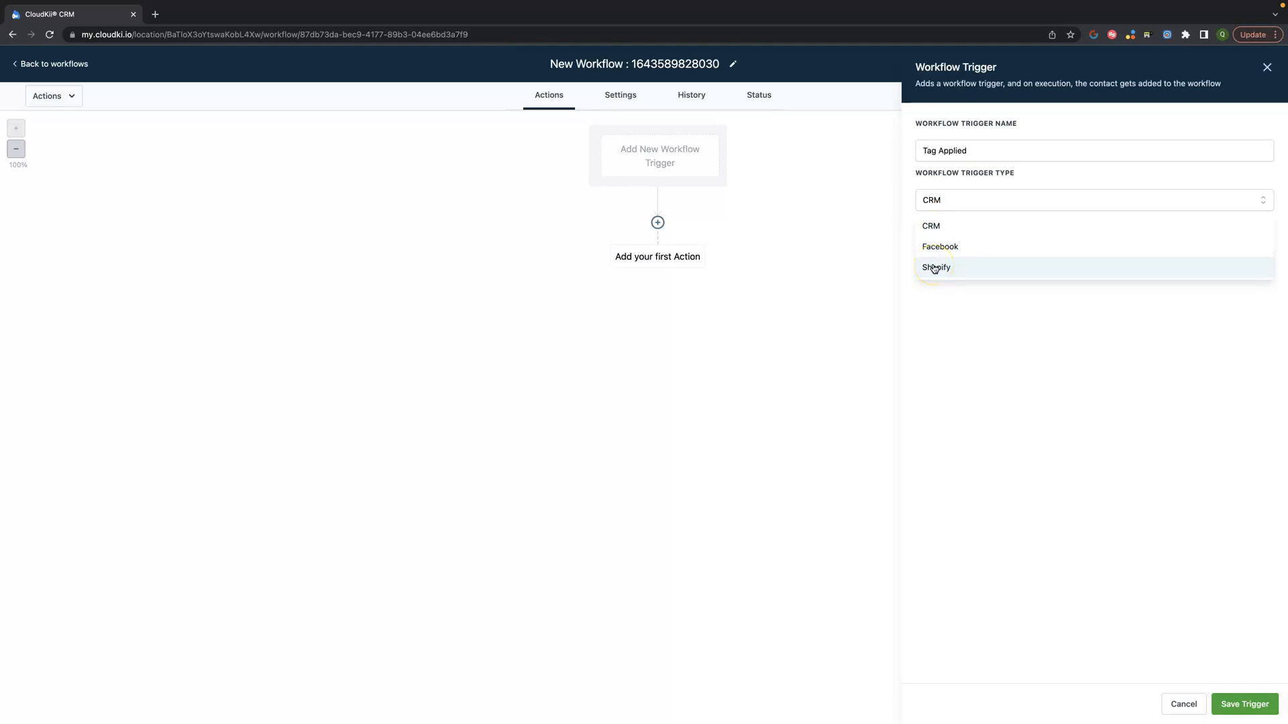
click(932, 227)
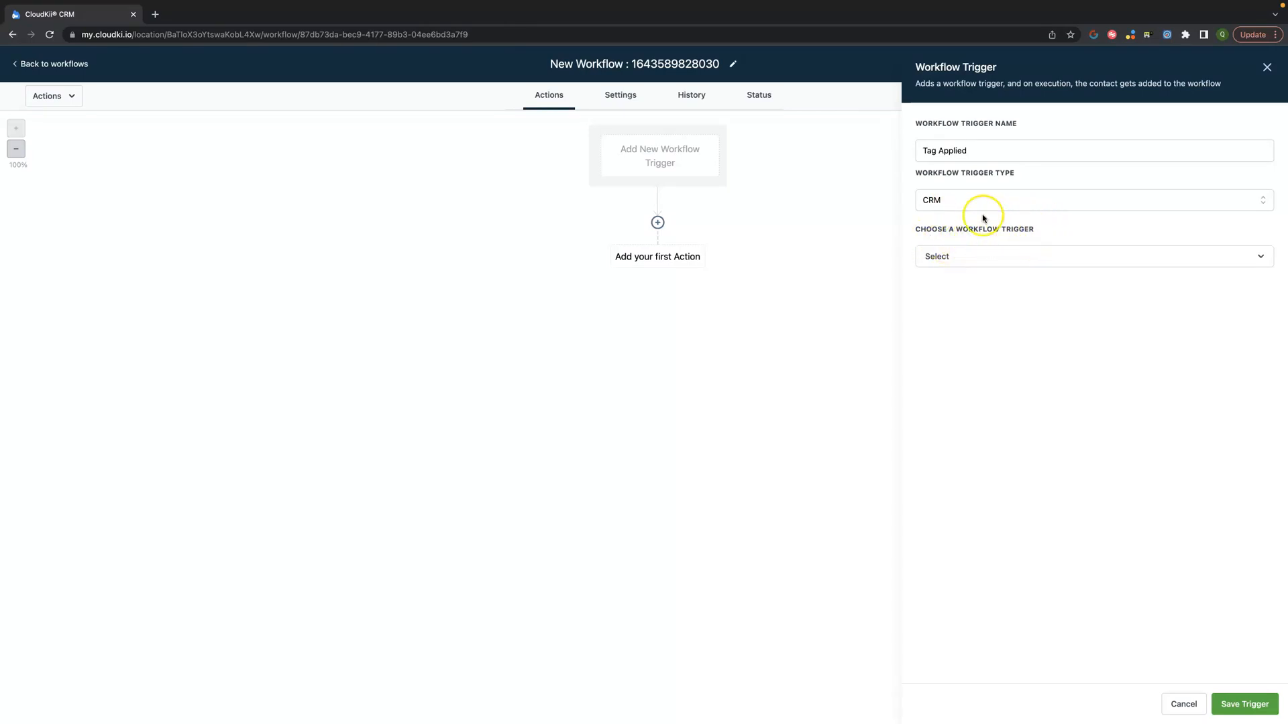
click(941, 259)
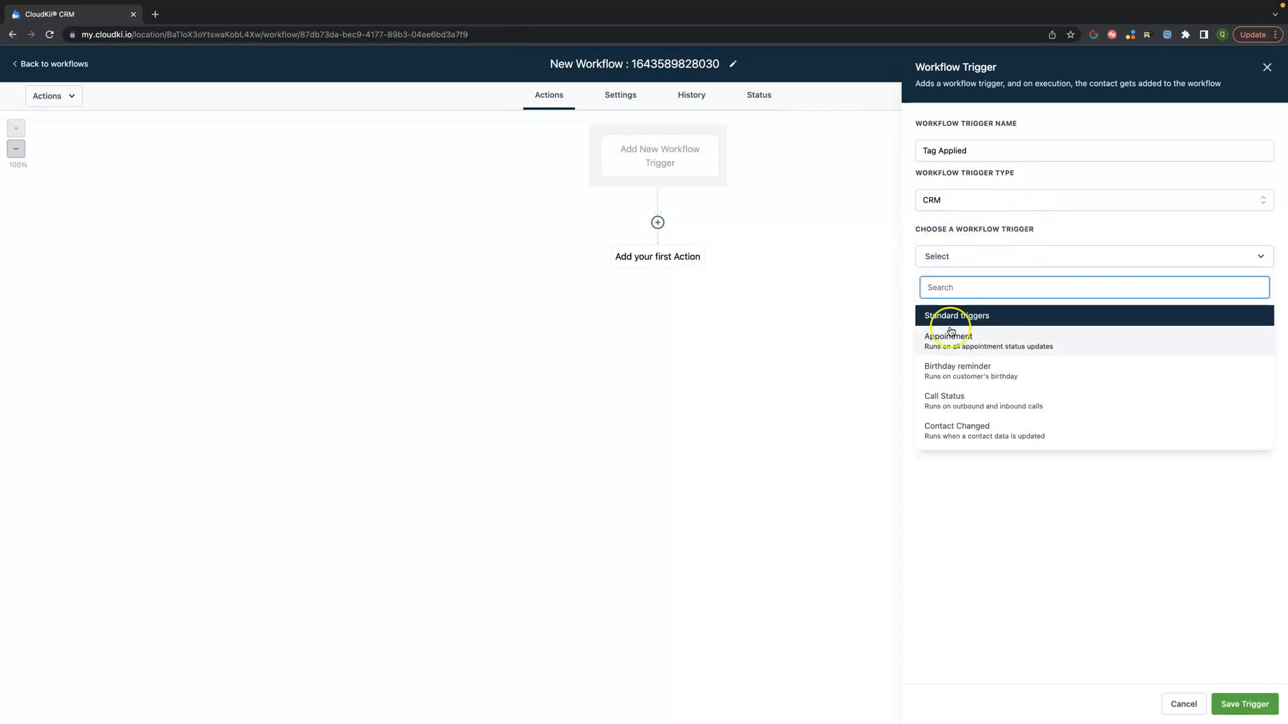
scroll(955, 379, down, 3)
scroll(955, 381, down, 2)
click(950, 380)
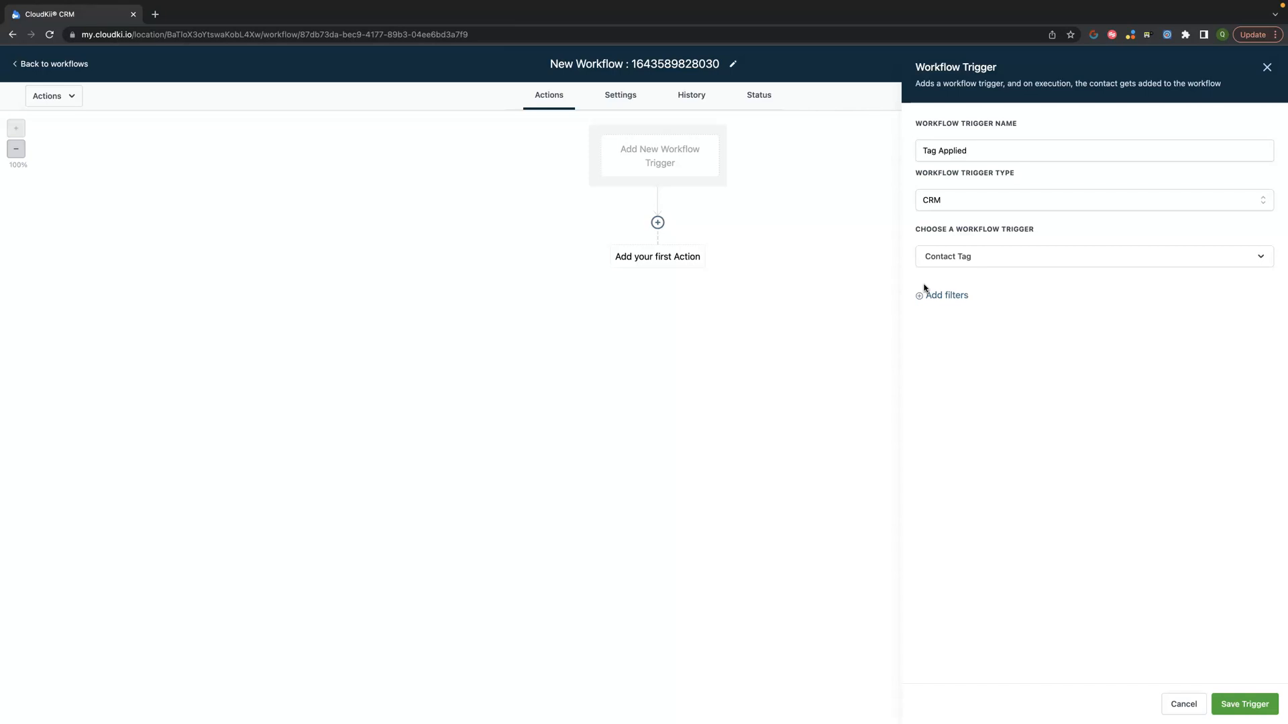
Add a Tag Added filter for "demo tag" to the trigger and save the trigger.
click(943, 297)
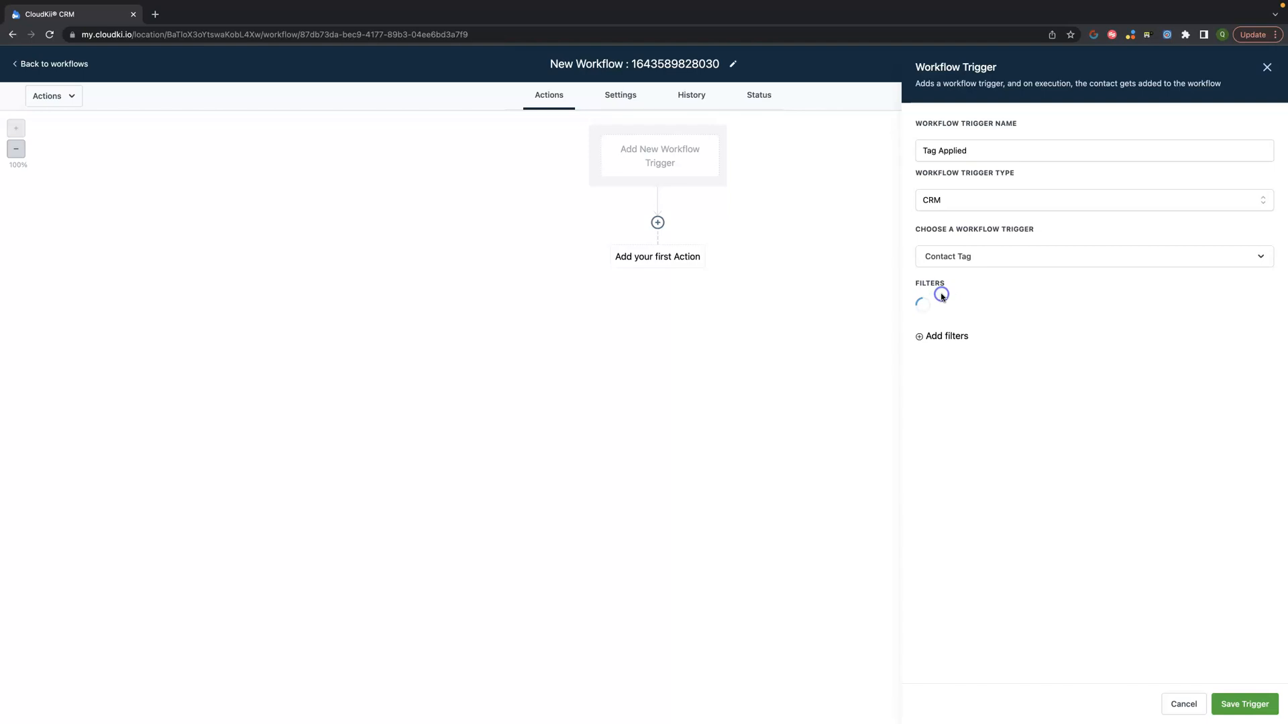
click(948, 314)
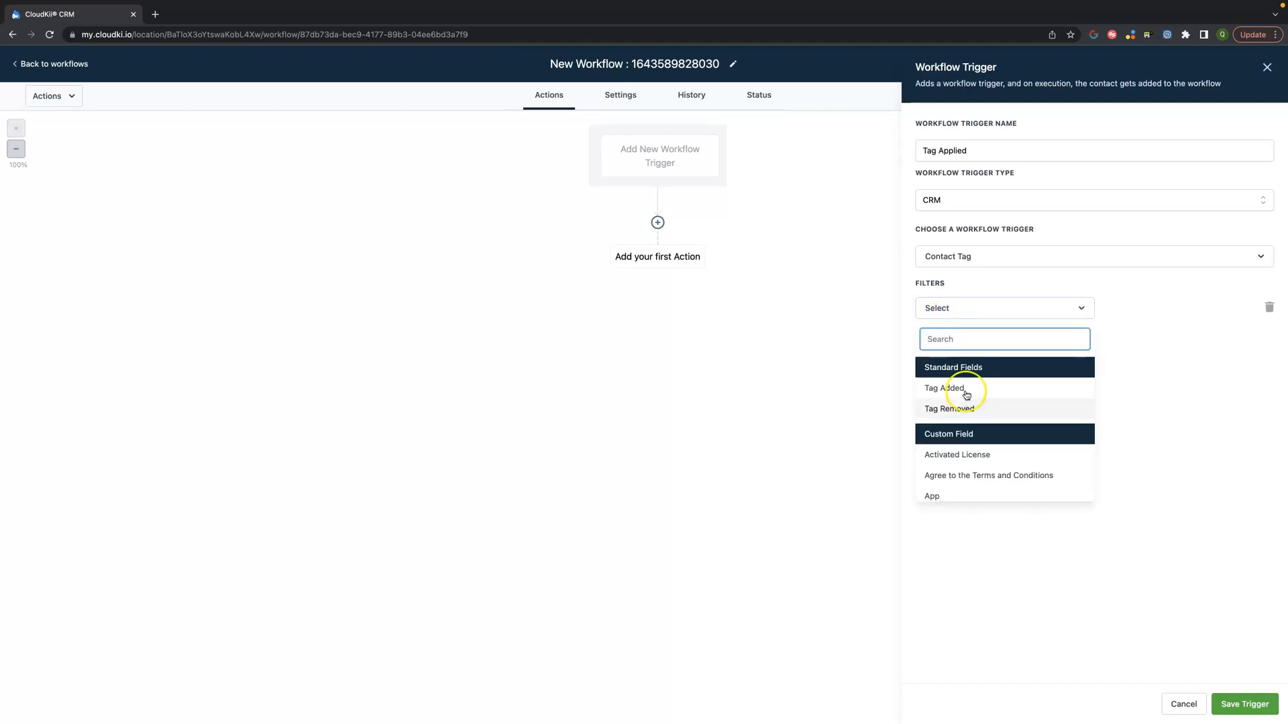
scroll(949, 399, down, 3)
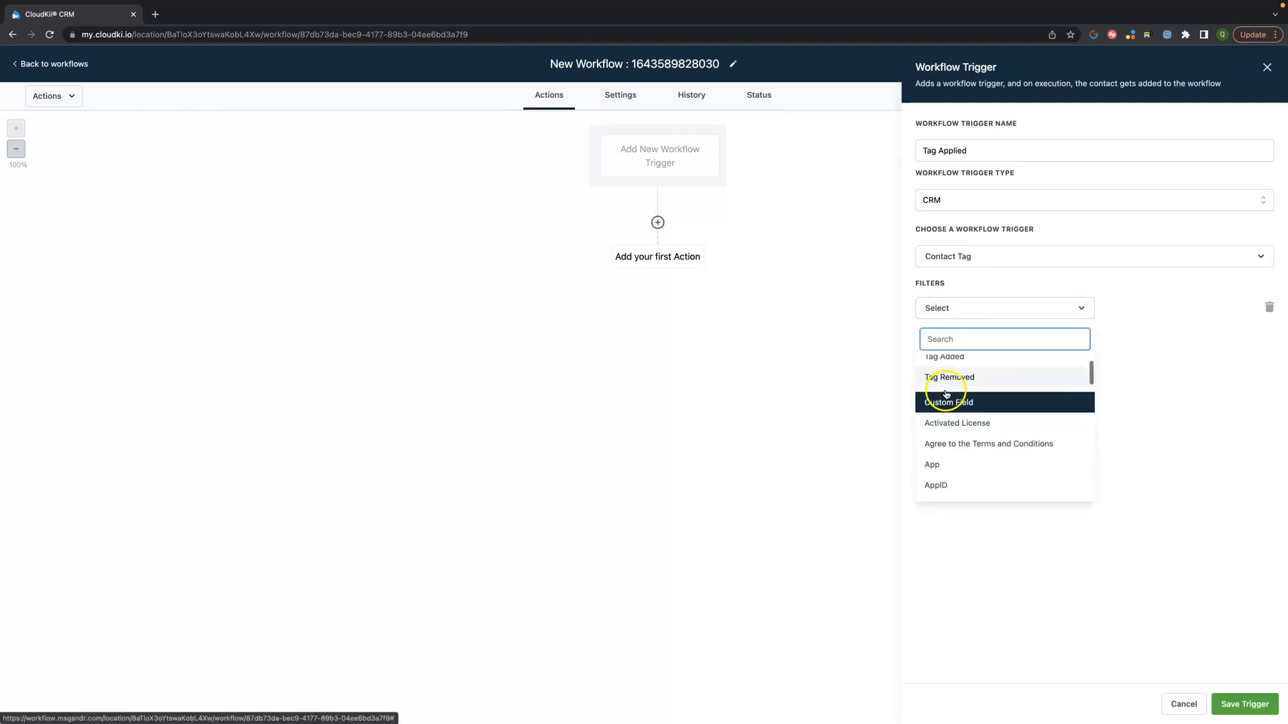
scroll(955, 410, down, 5)
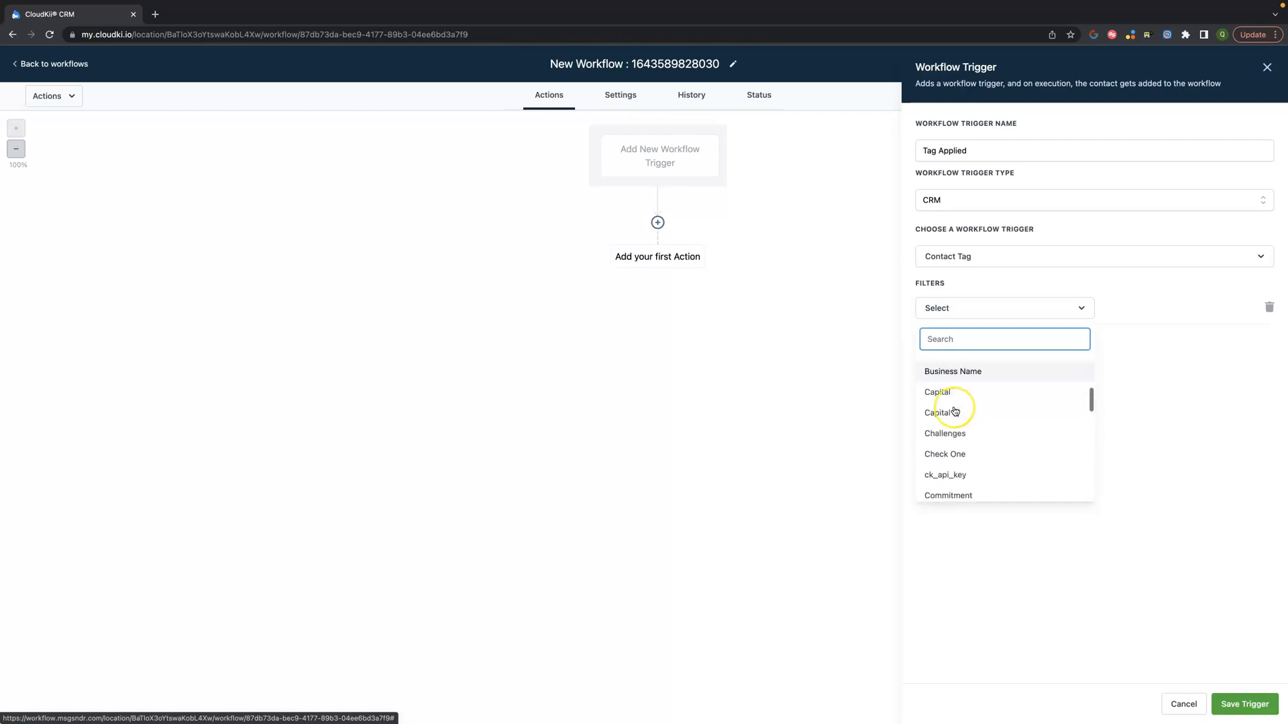
scroll(956, 411, up, 10)
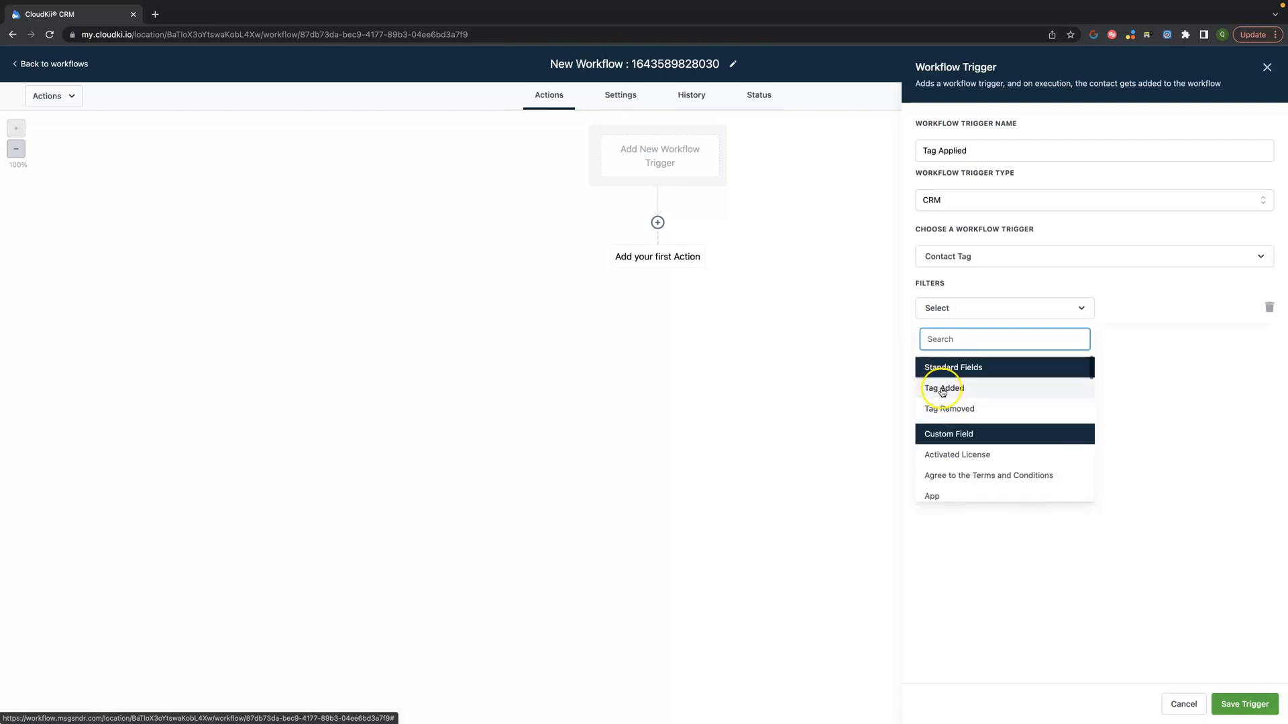
click(942, 390)
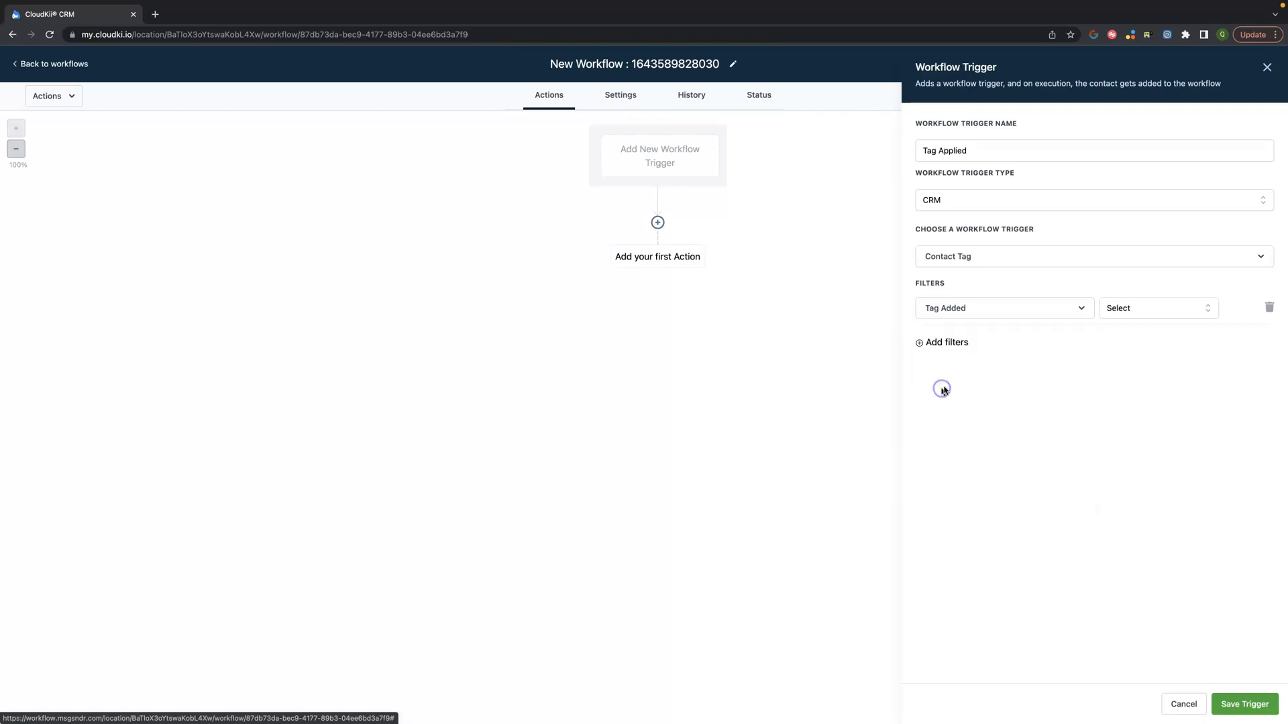
click(1134, 308)
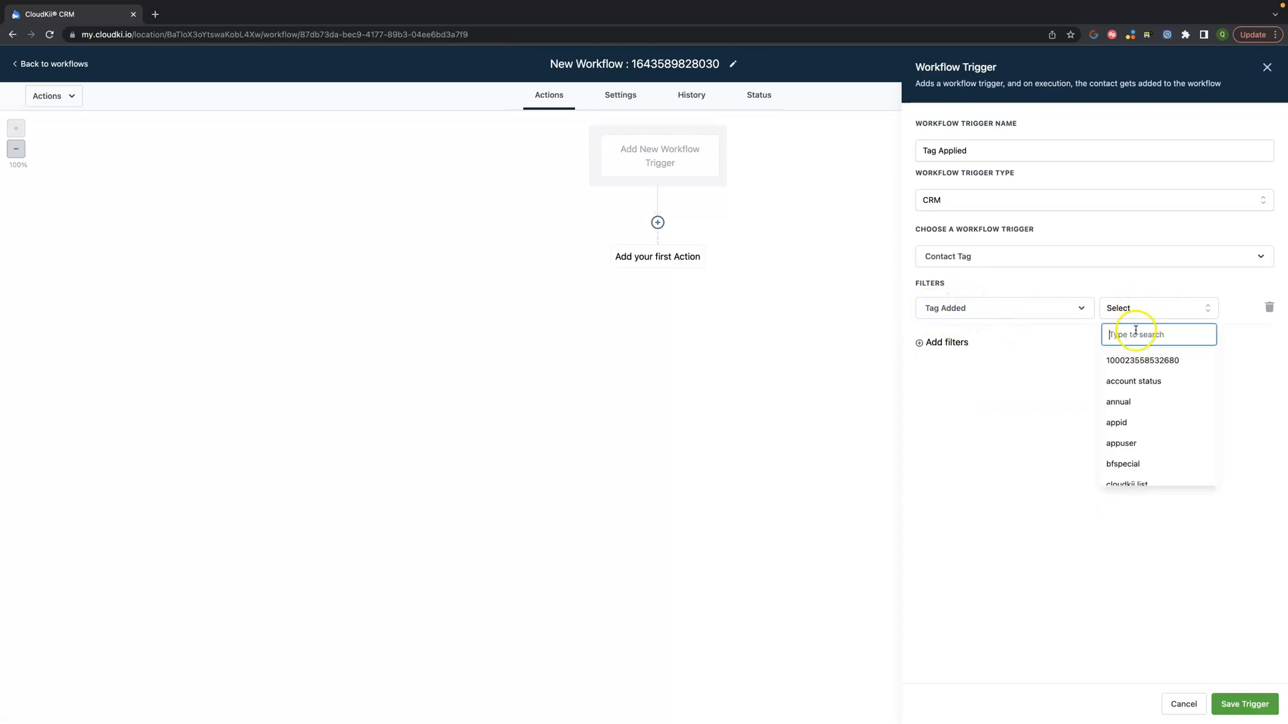
text(dem)
click(1121, 361)
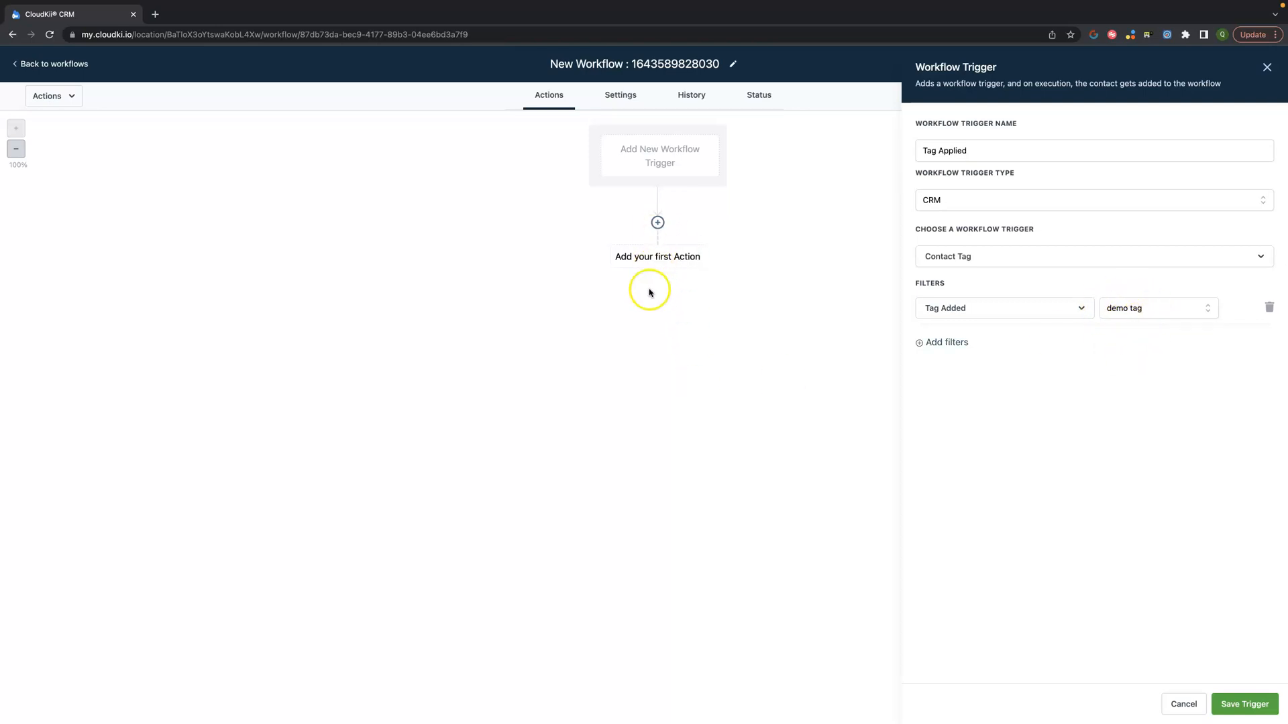
click(1242, 704)
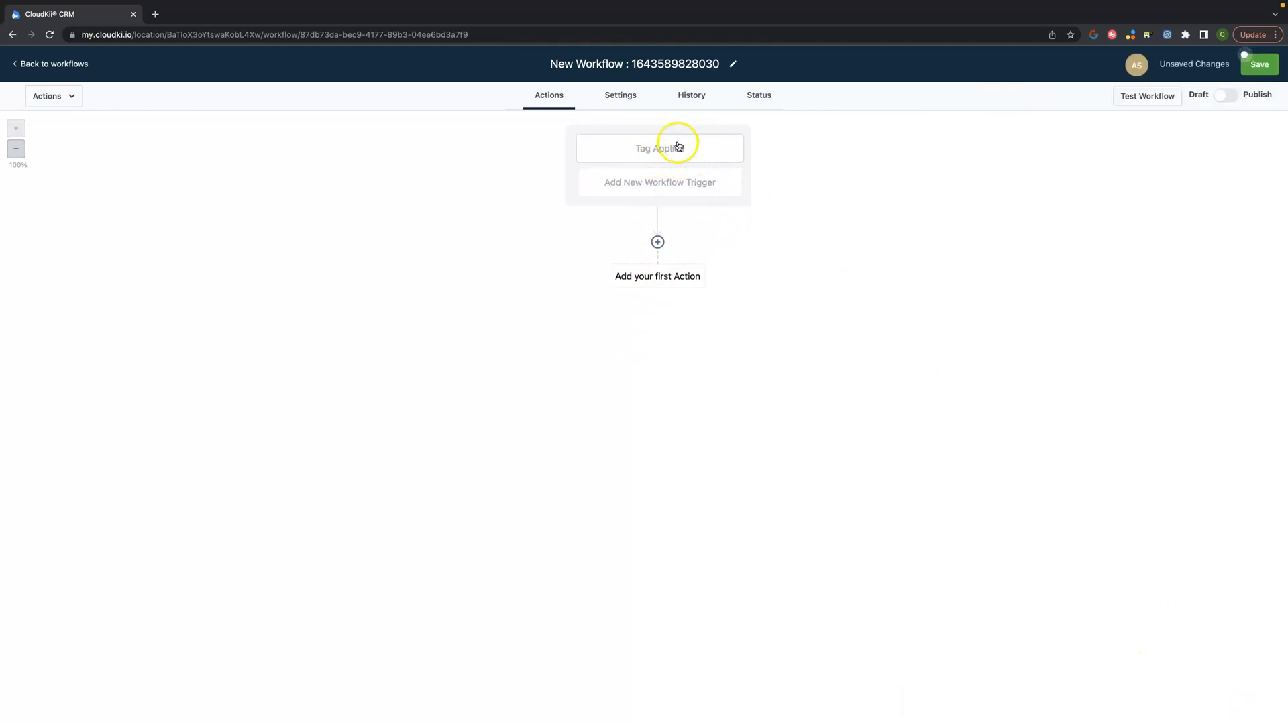
Open the choice of actions for the workflow's first step and look through the External Communications and CRM actions.
click(657, 242)
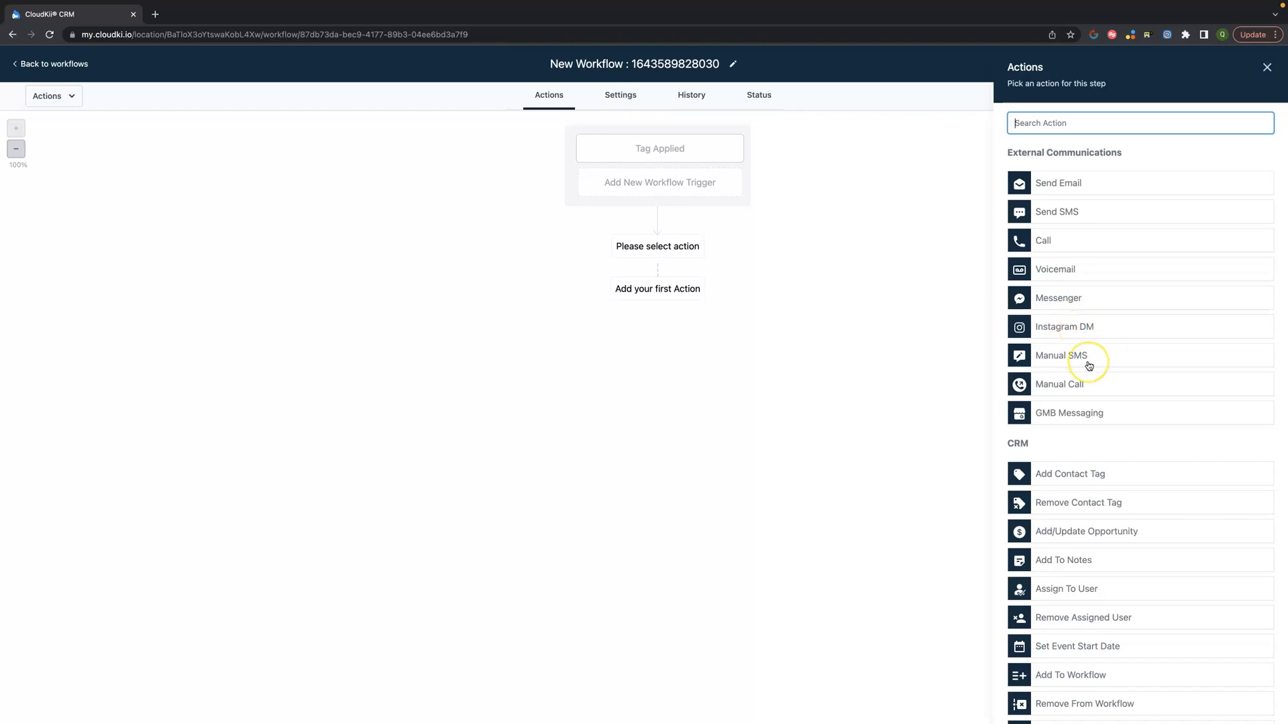
scroll(1089, 366, down, 2)
scroll(1091, 364, up, 2)
scroll(1091, 362, down, 3)
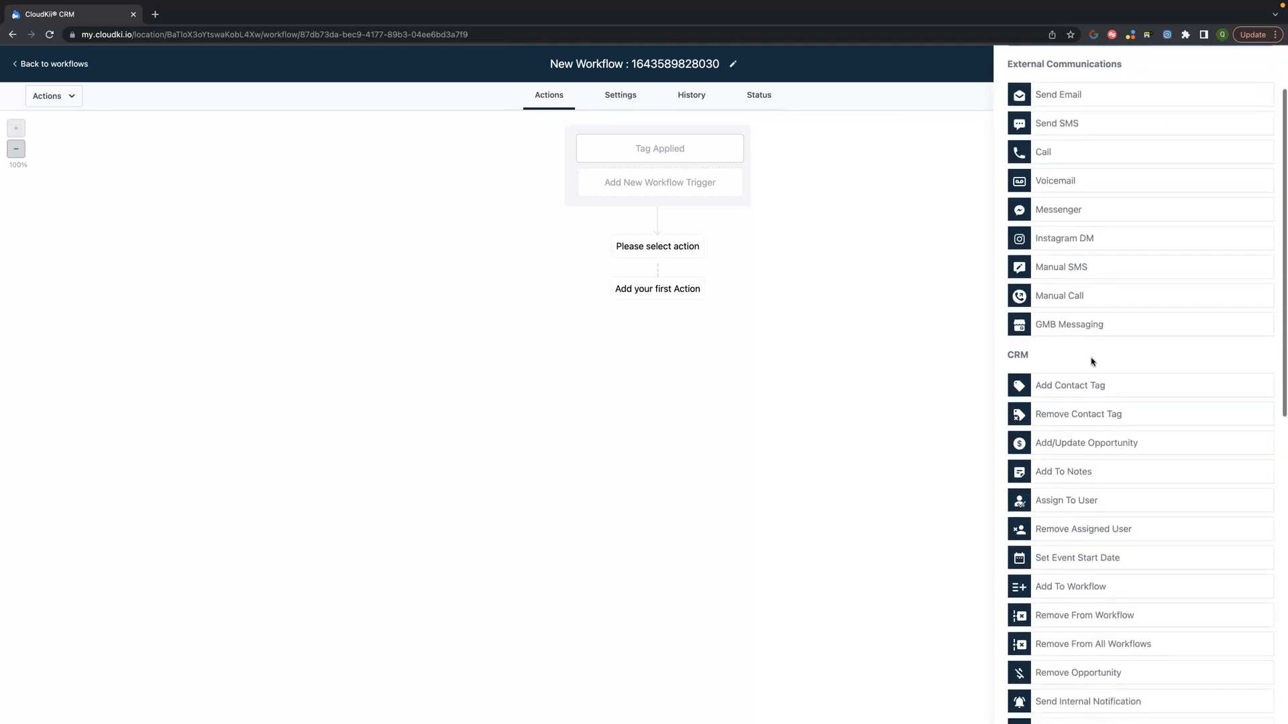
scroll(1053, 359, up, 3)
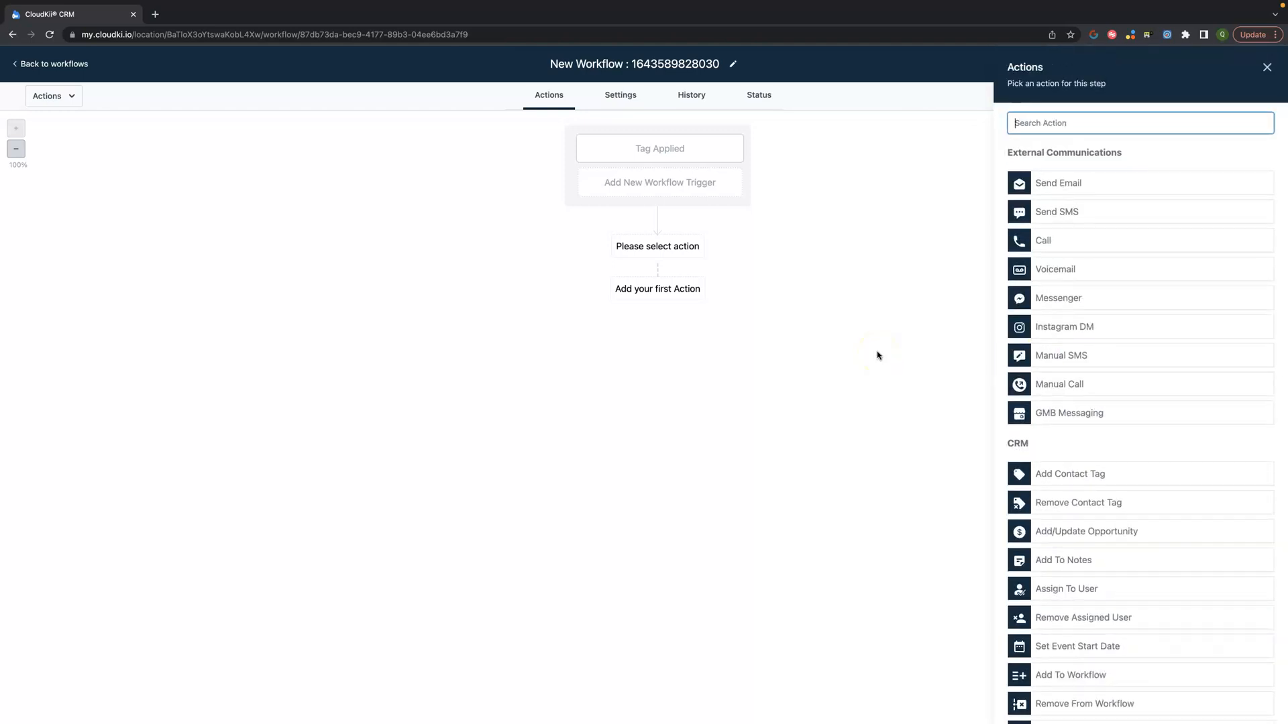
Open the workflow's name for editing.
click(650, 64)
double_click(651, 64)
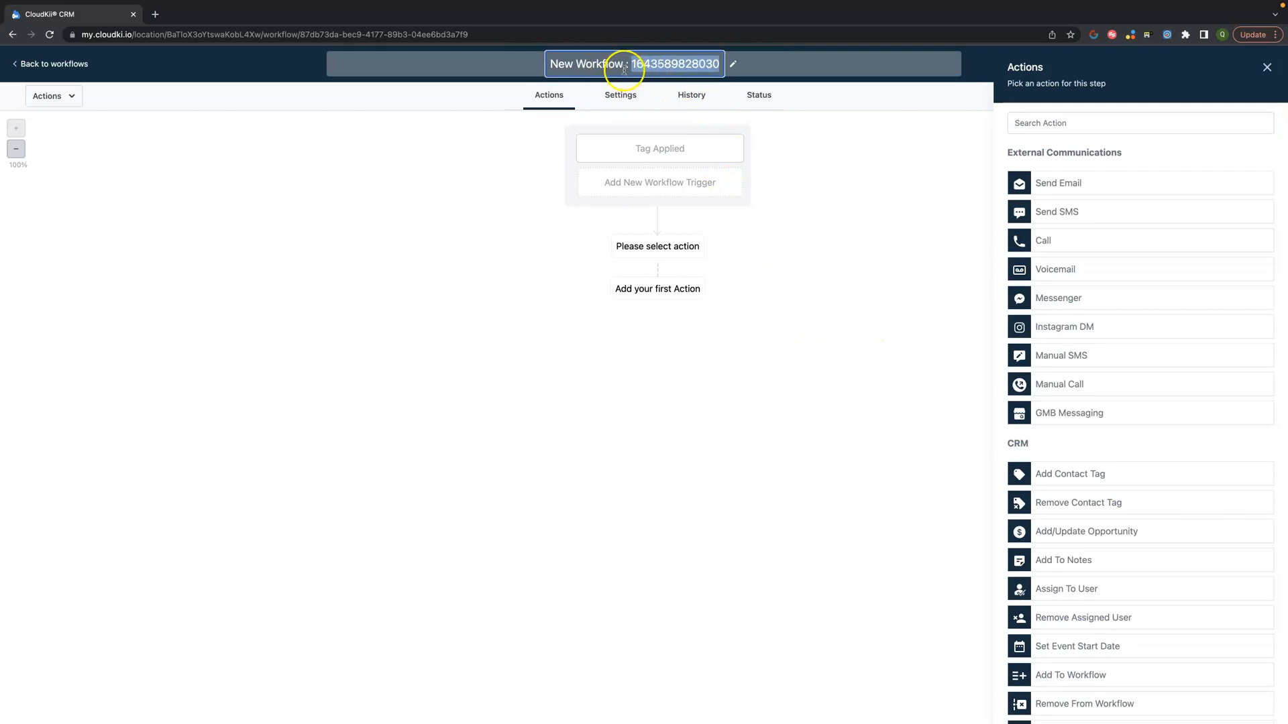